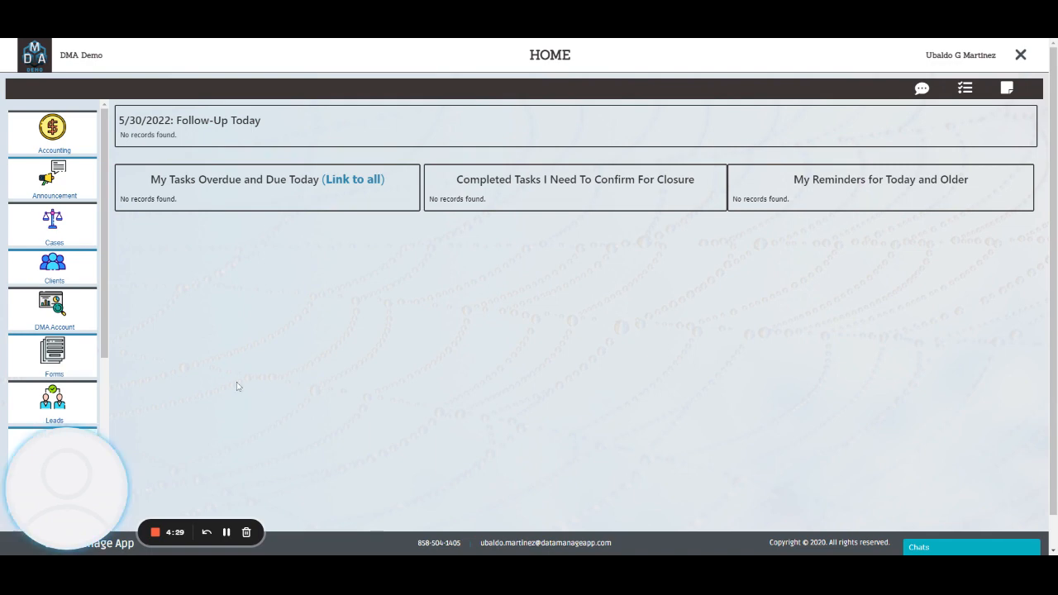
# Open the first lead in the Leads list and review its details
pyautogui.scroll(-2, 60, 273)
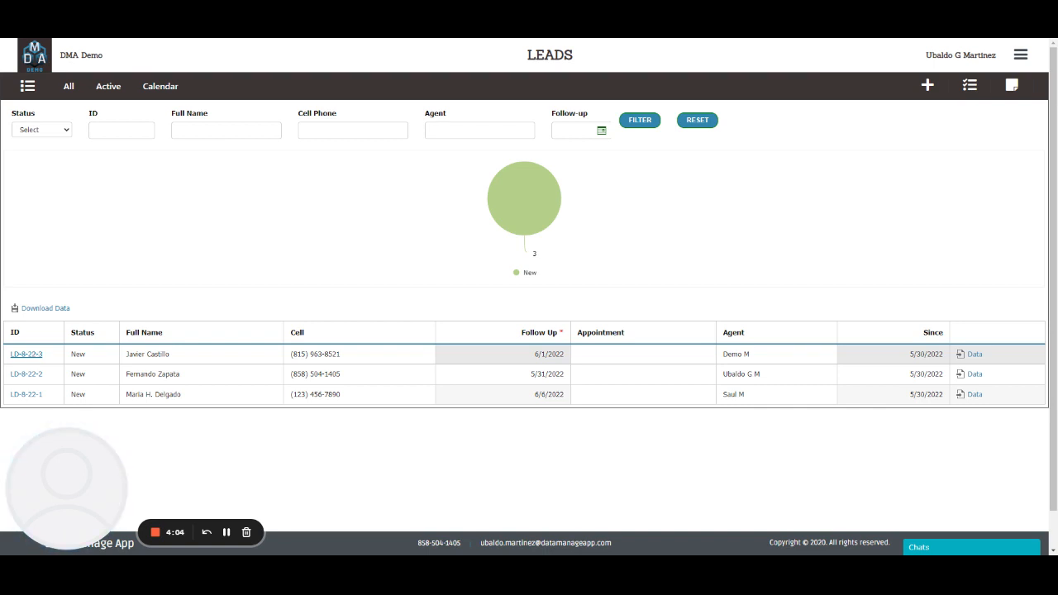
pyautogui.click(25, 354)
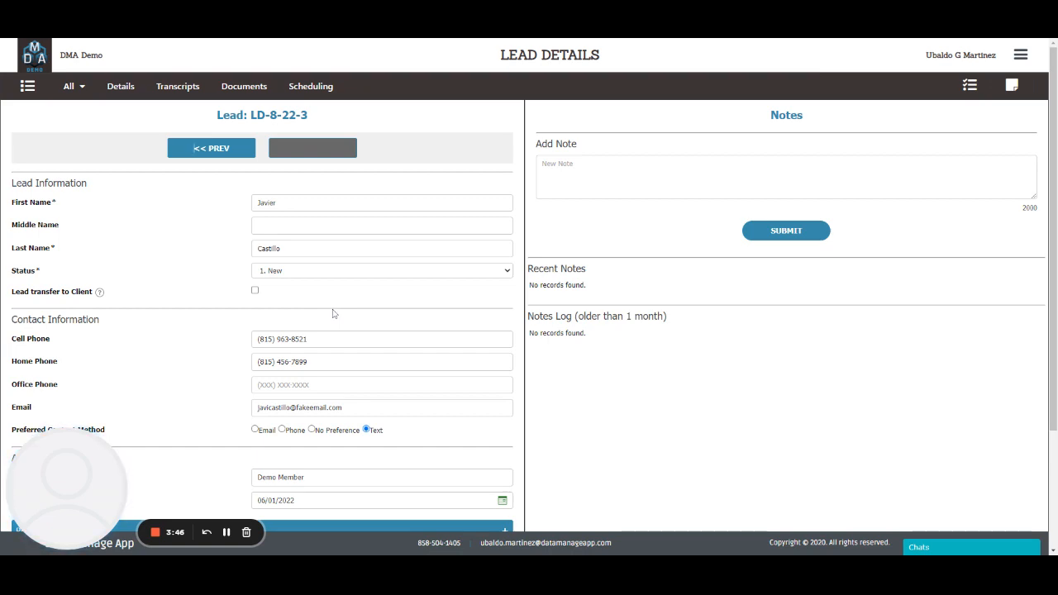
pyautogui.scroll(-2, 333, 312)
pyautogui.scroll(2, 644, 236)
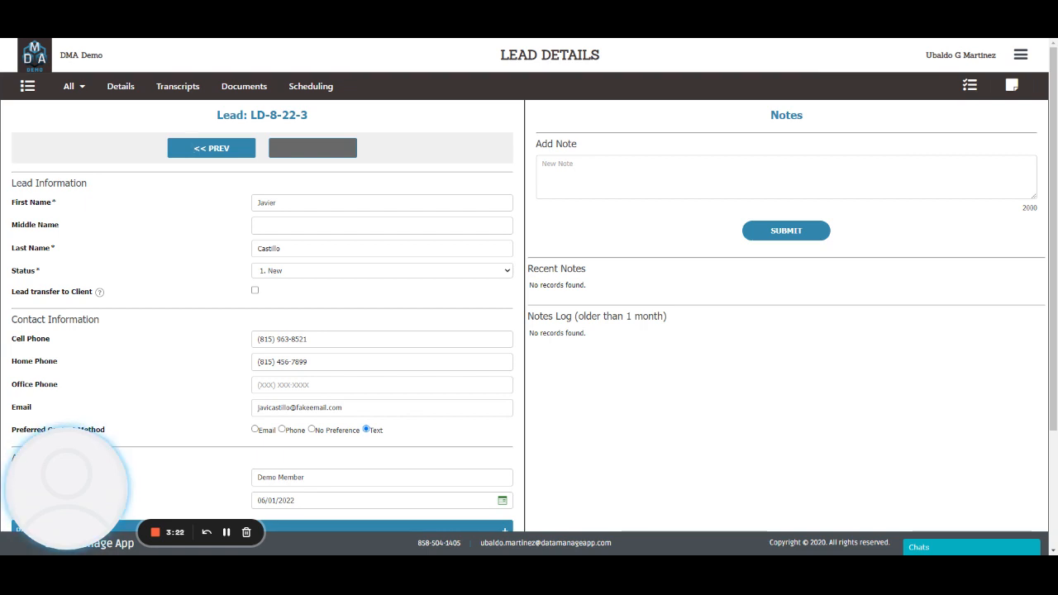
# Fill in the lead's middle initial and set the status to 3. Phone Cons
pyautogui.moveTo(281, 203); pyautogui.dragTo(241, 204)
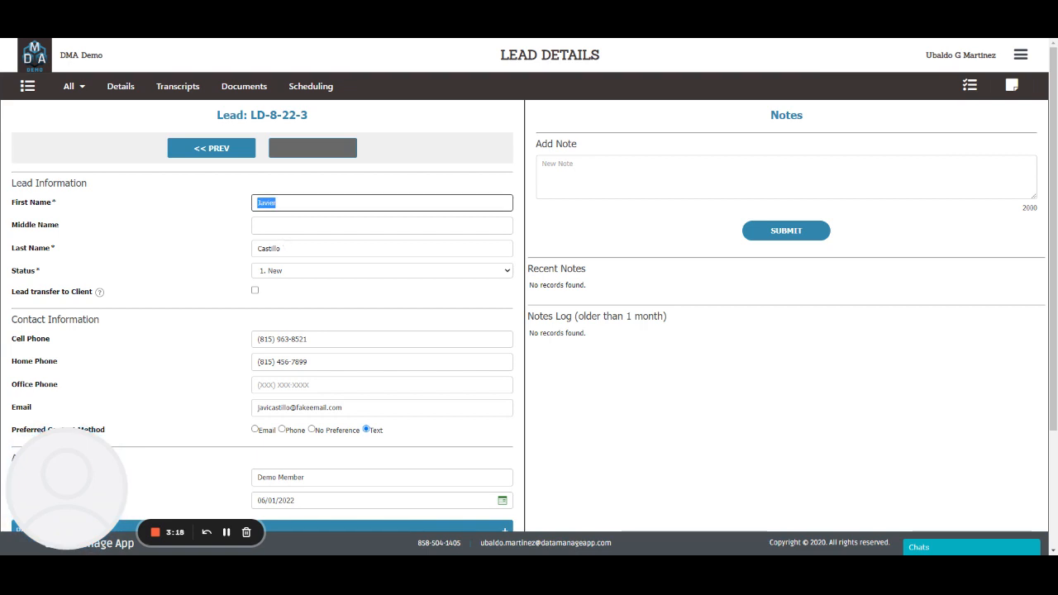
pyautogui.click(283, 225)
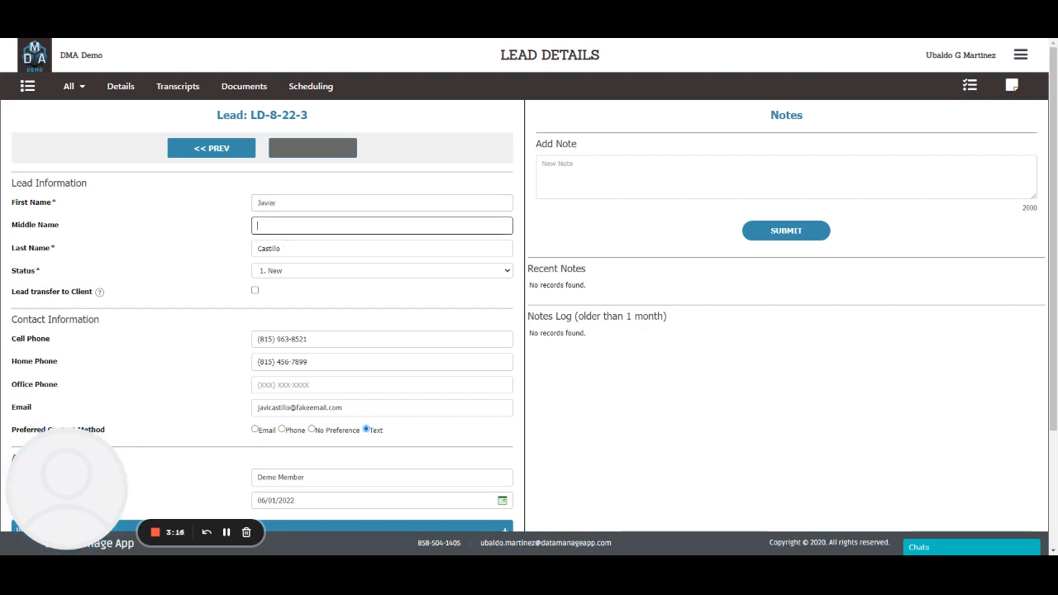
pyautogui.write('E.')
pyautogui.click(379, 272)
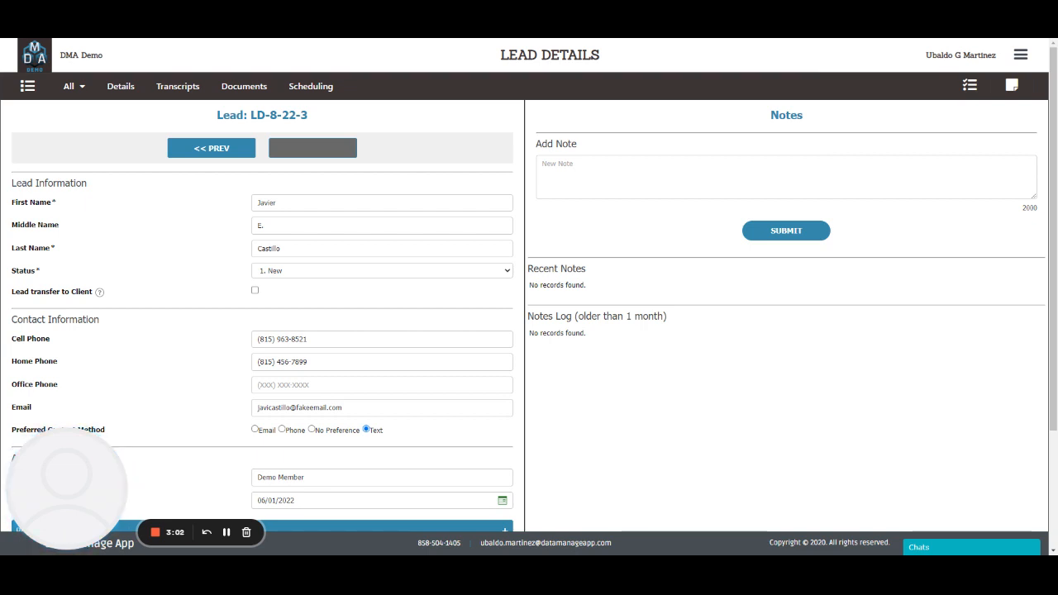
pyautogui.click(283, 271)
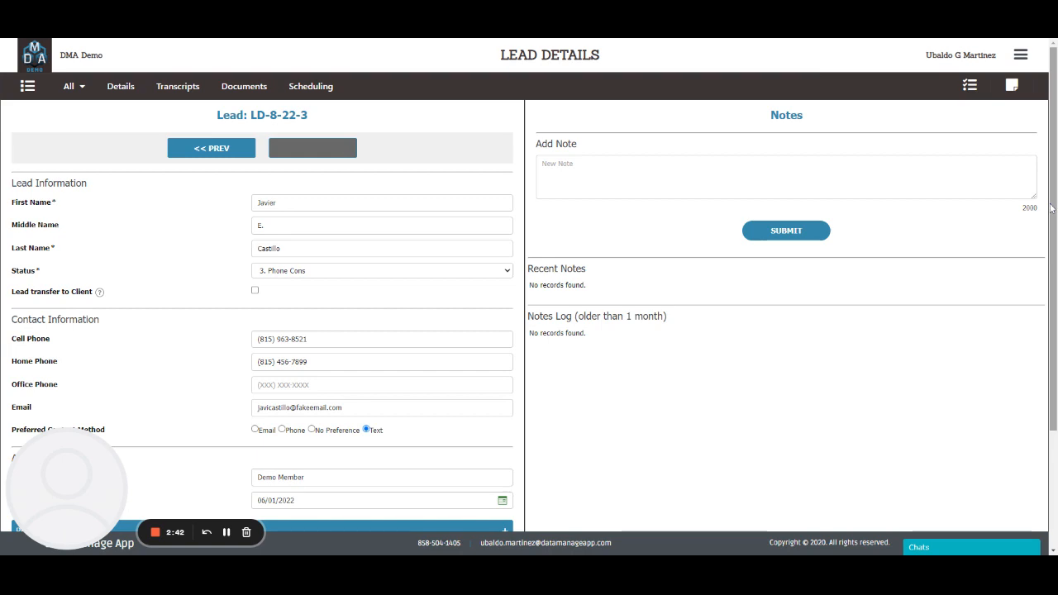
# Set the lead's follow-up date to 06/03/2022 and save the updated record
pyautogui.moveTo(1051, 209); pyautogui.dragTo(1025, 310)
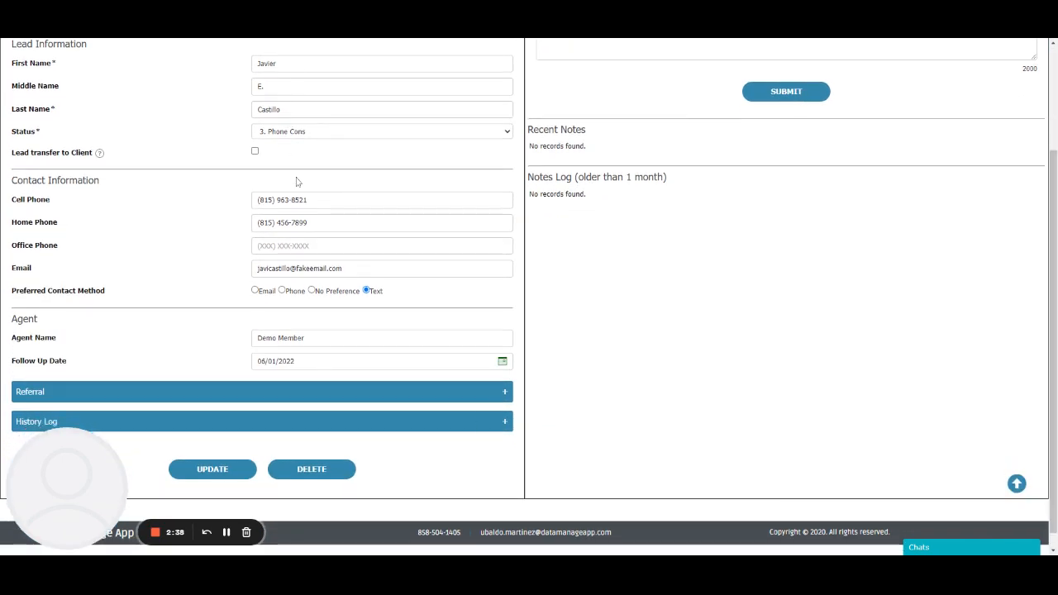
pyautogui.scroll(3, 298, 182)
pyautogui.scroll(-3, 315, 128)
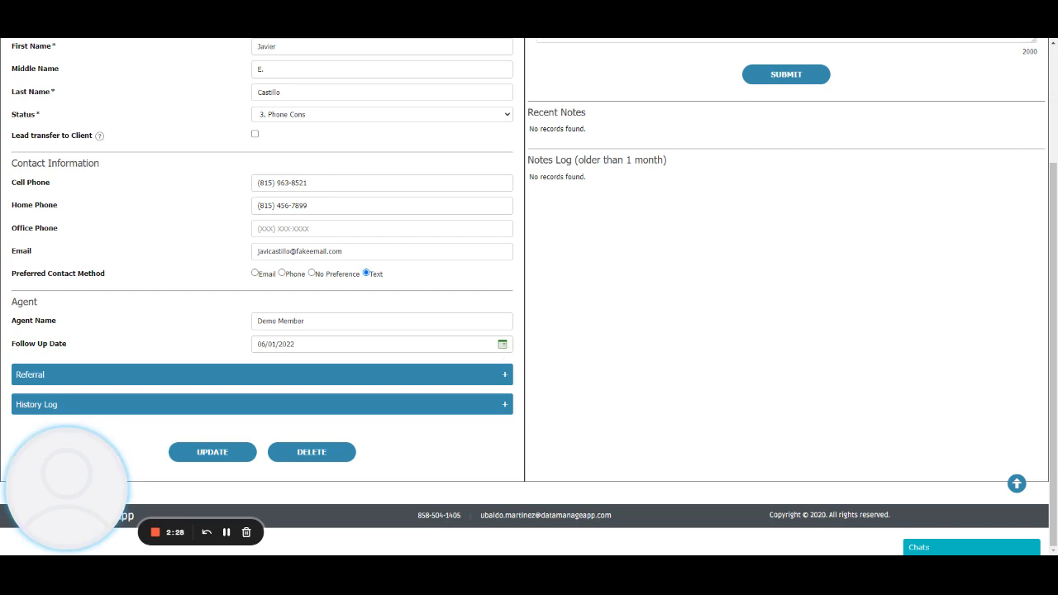
pyautogui.click(503, 346)
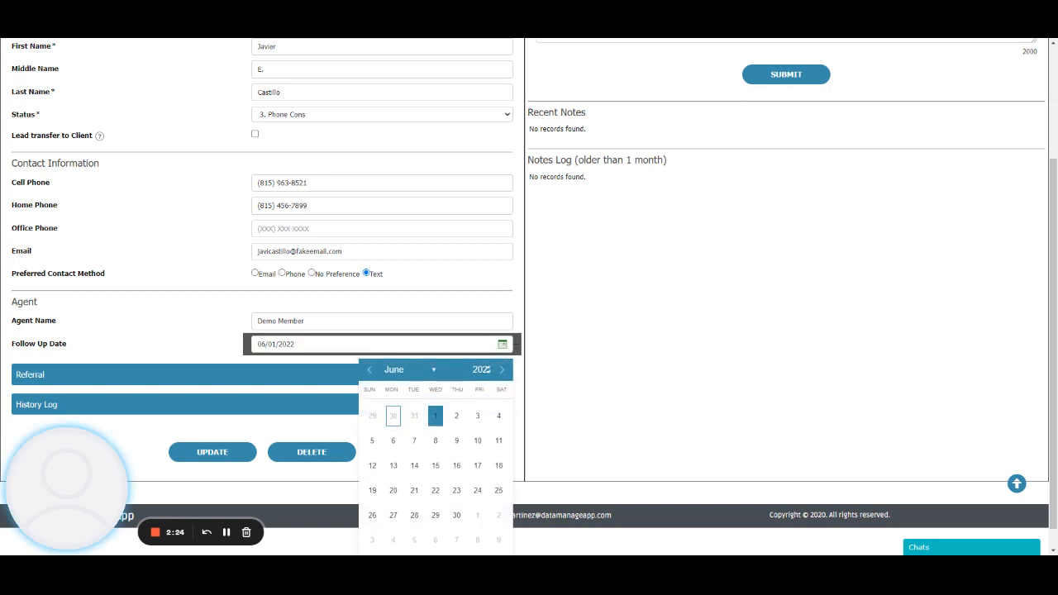
pyautogui.click(478, 416)
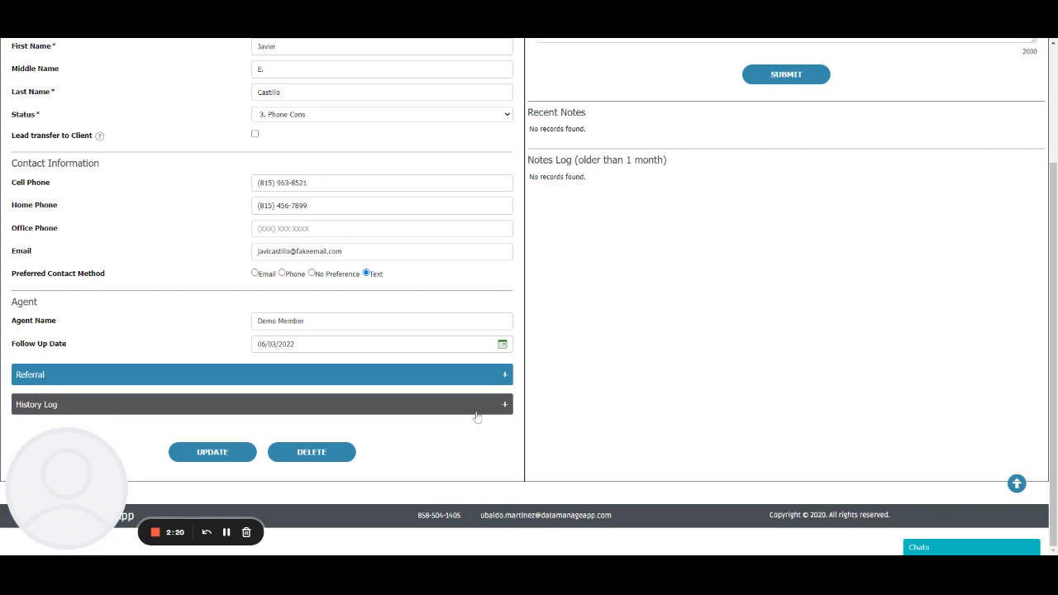
pyautogui.click(220, 457)
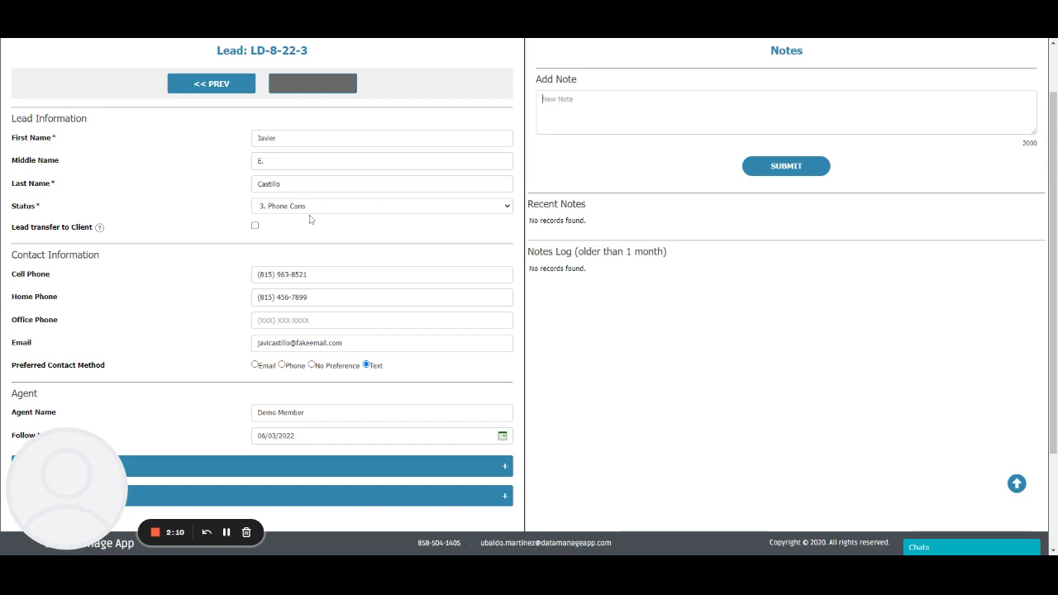
# Examine the lead's referral source and the update times in its history log
pyautogui.scroll(-1, 303, 226)
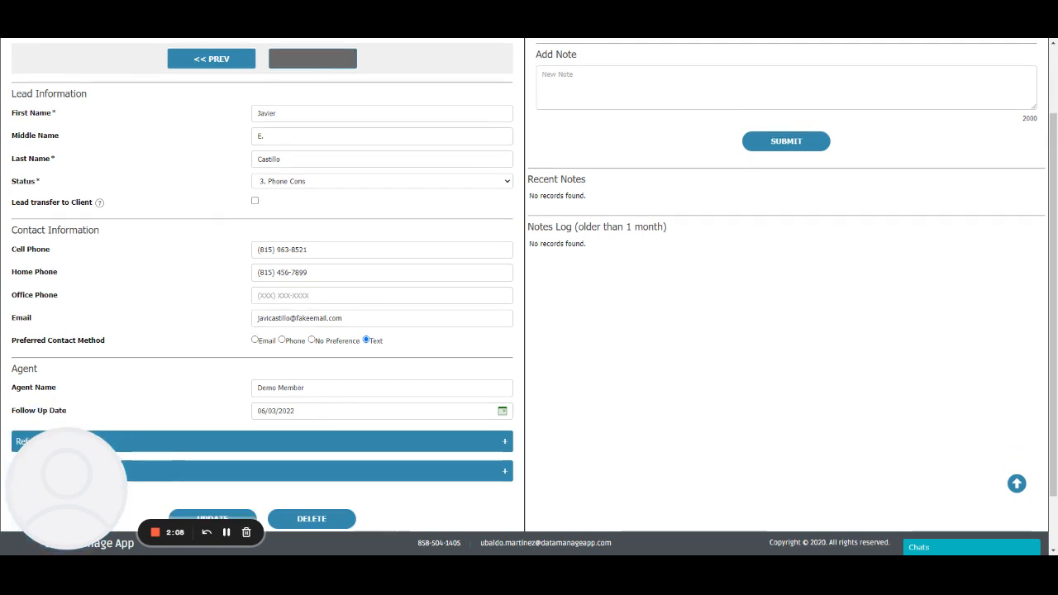
pyautogui.scroll(-3, 342, 286)
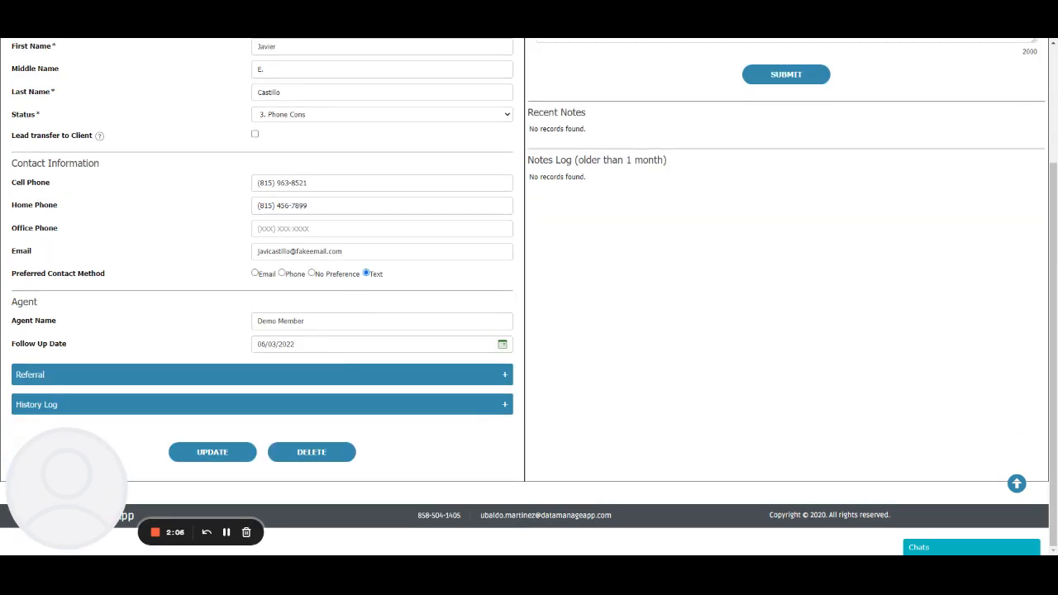
pyautogui.click(498, 381)
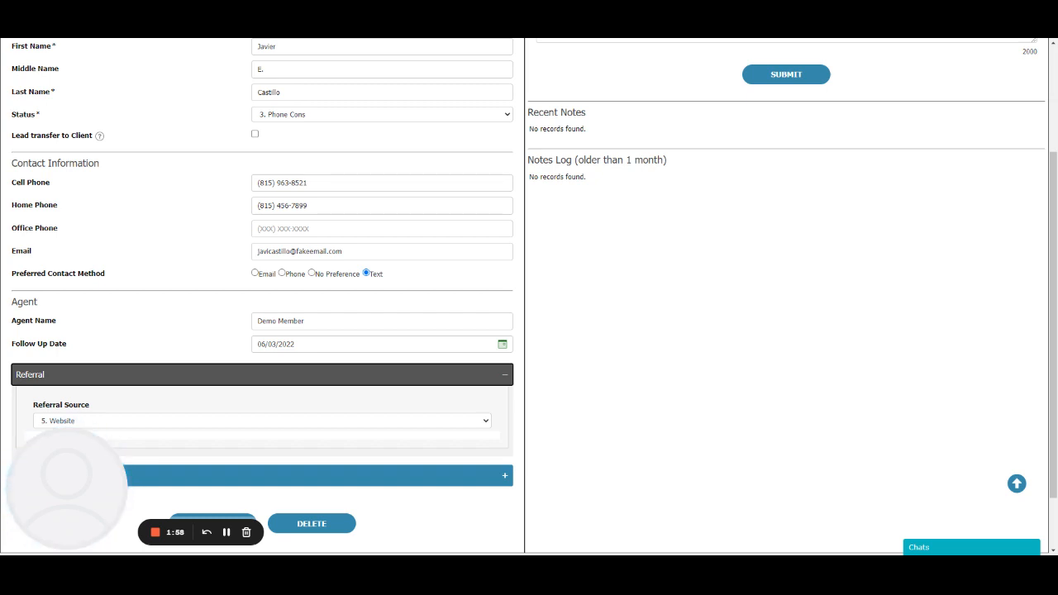
pyautogui.click(500, 376)
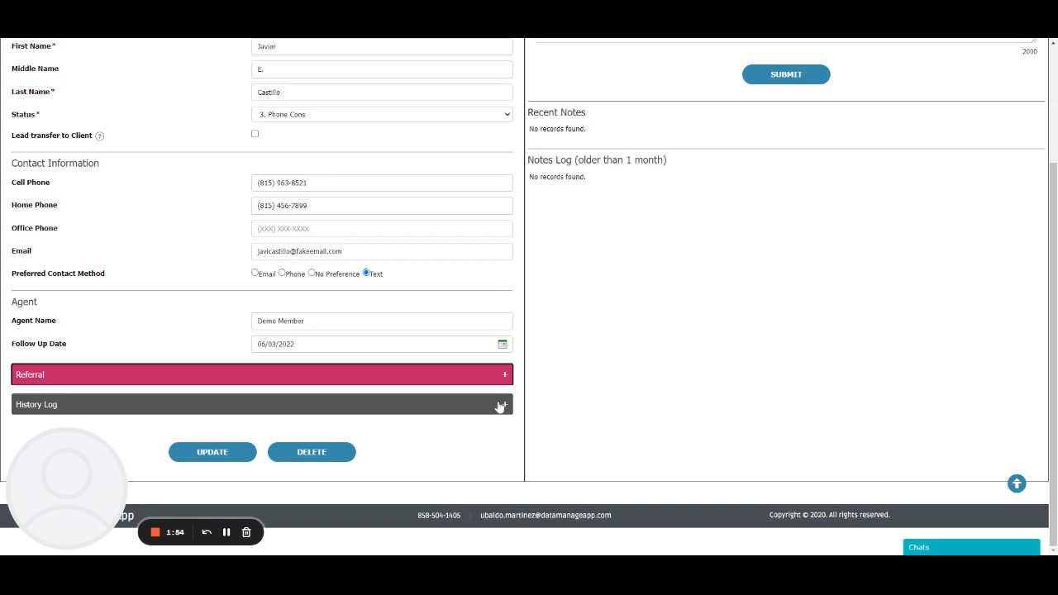
pyautogui.click(500, 405)
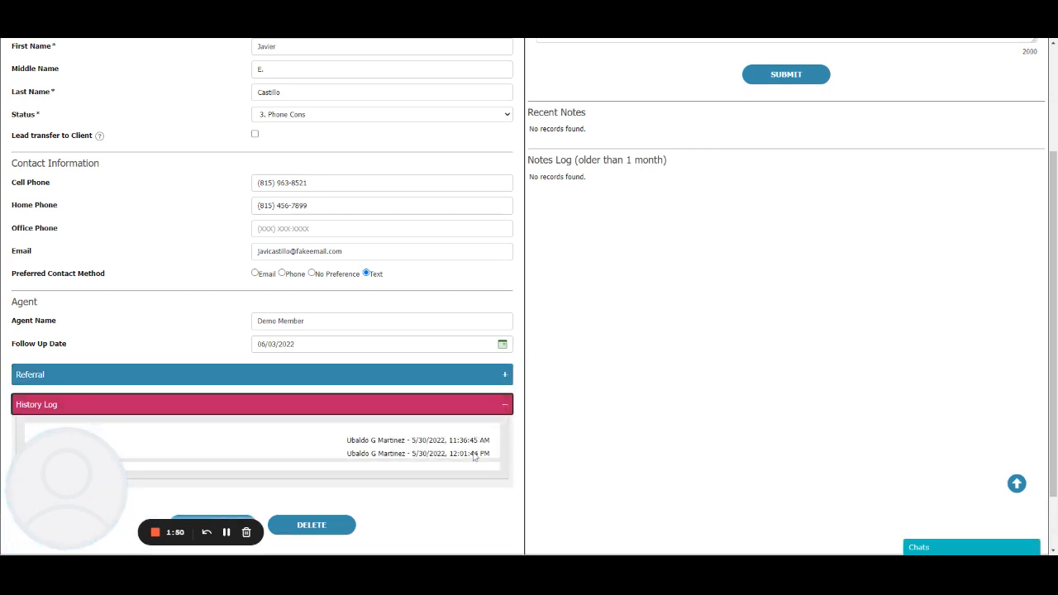
pyautogui.moveTo(470, 454); pyautogui.dragTo(447, 454)
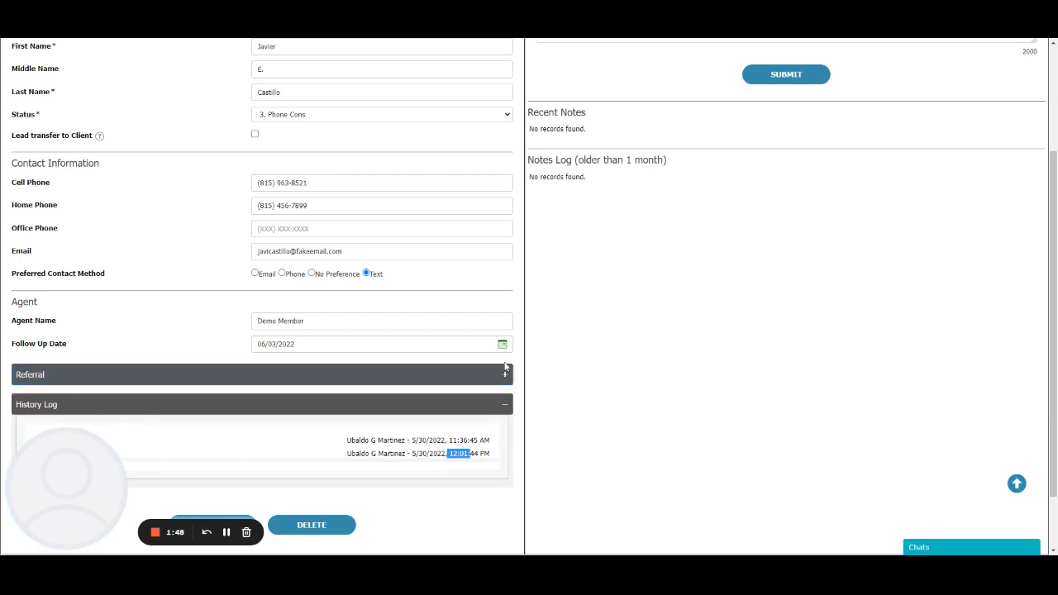
pyautogui.click(472, 405)
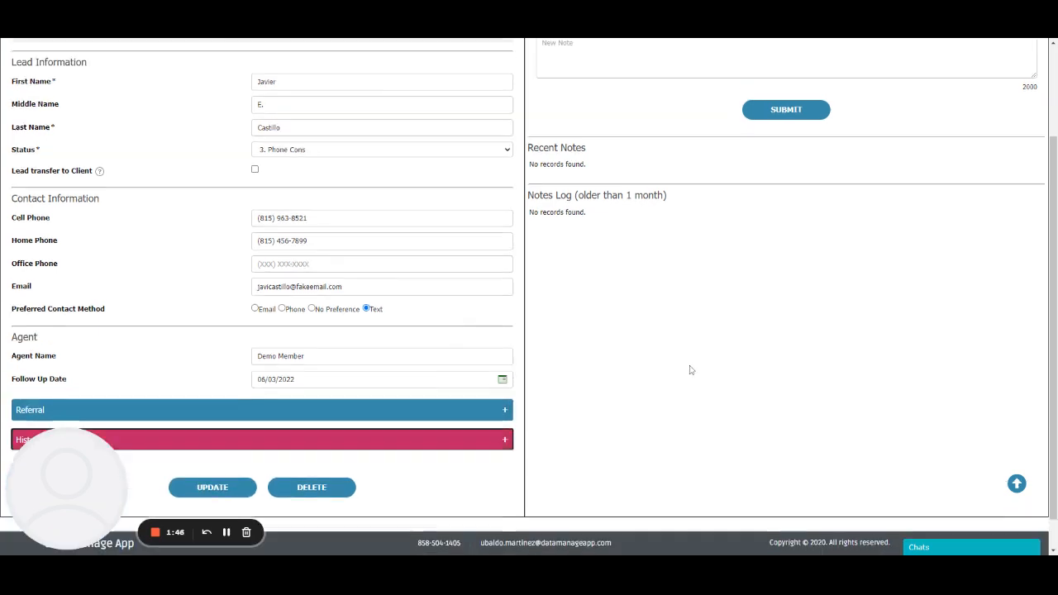
# Add the note "Remind him of something before meeting..." to the lead and submit it
pyautogui.scroll(3, 691, 370)
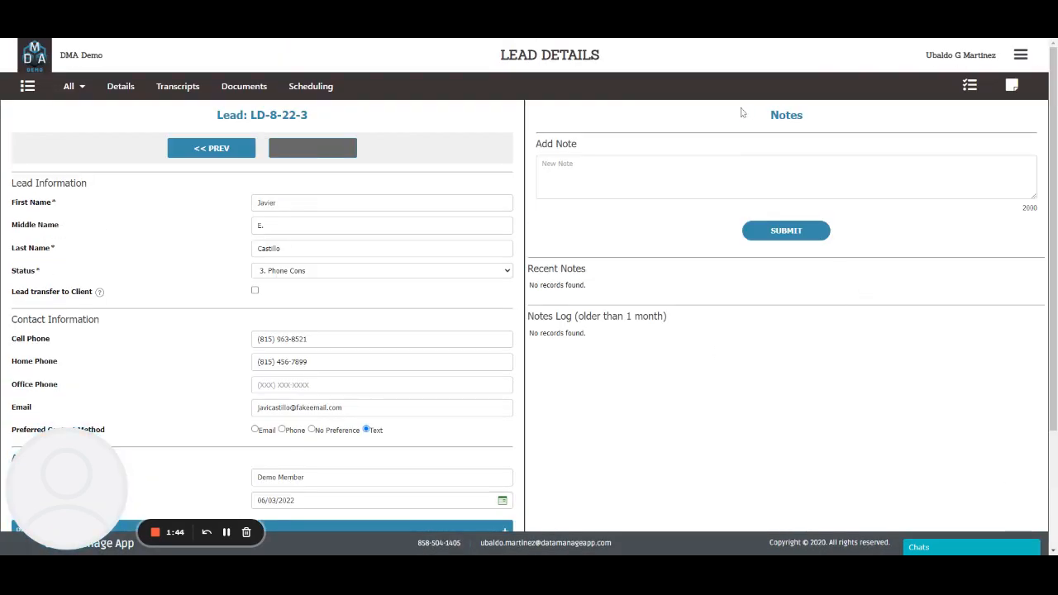
pyautogui.click(727, 175)
pyautogui.write('Rem')
pyautogui.press('BackSpace')
pyautogui.press('BackSpace')
pyautogui.press('BackSpace')
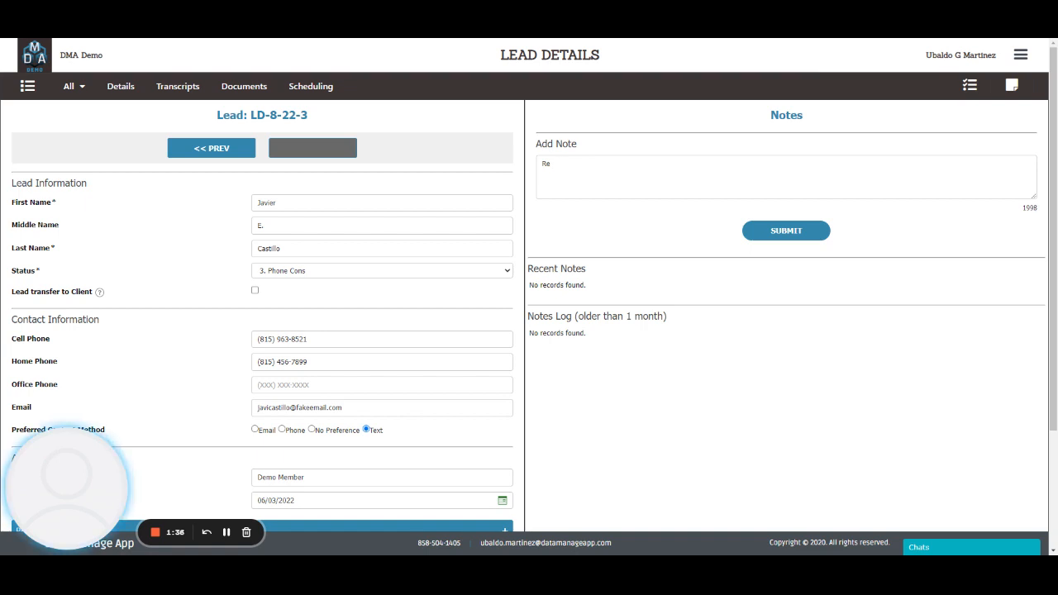
pyautogui.write('mind him o')
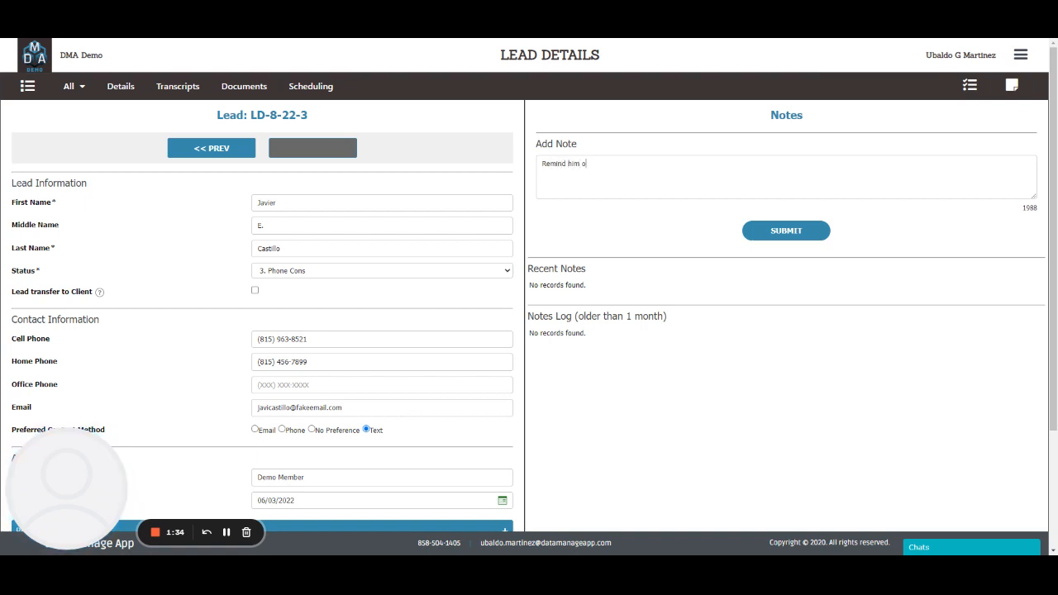
pyautogui.write('f someting')
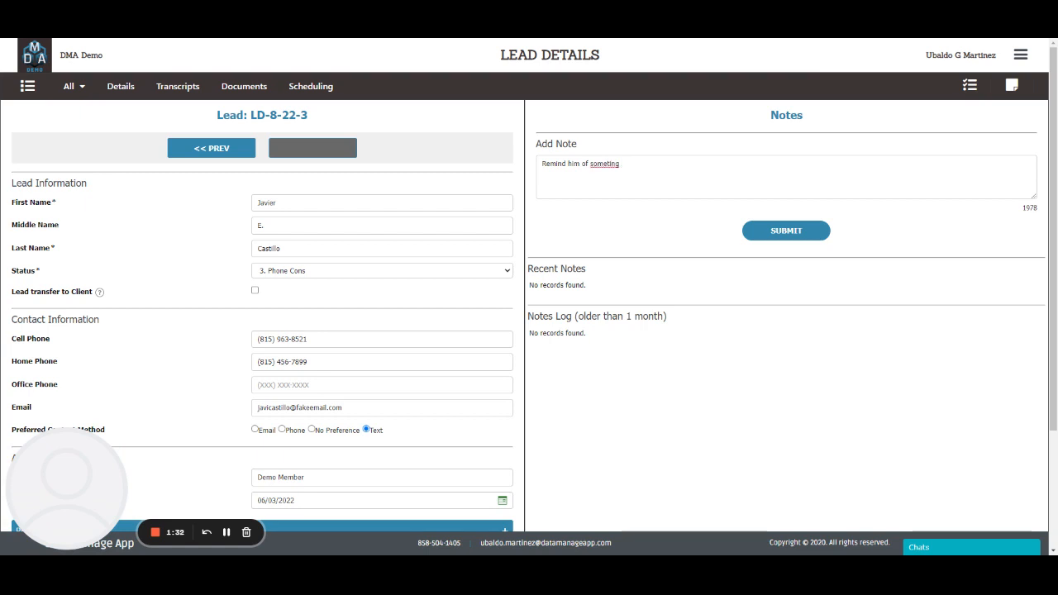
pyautogui.press('BackSpace')
pyautogui.press('BackSpace')
pyautogui.press('BackSpace')
pyautogui.write('hing before meeting...')
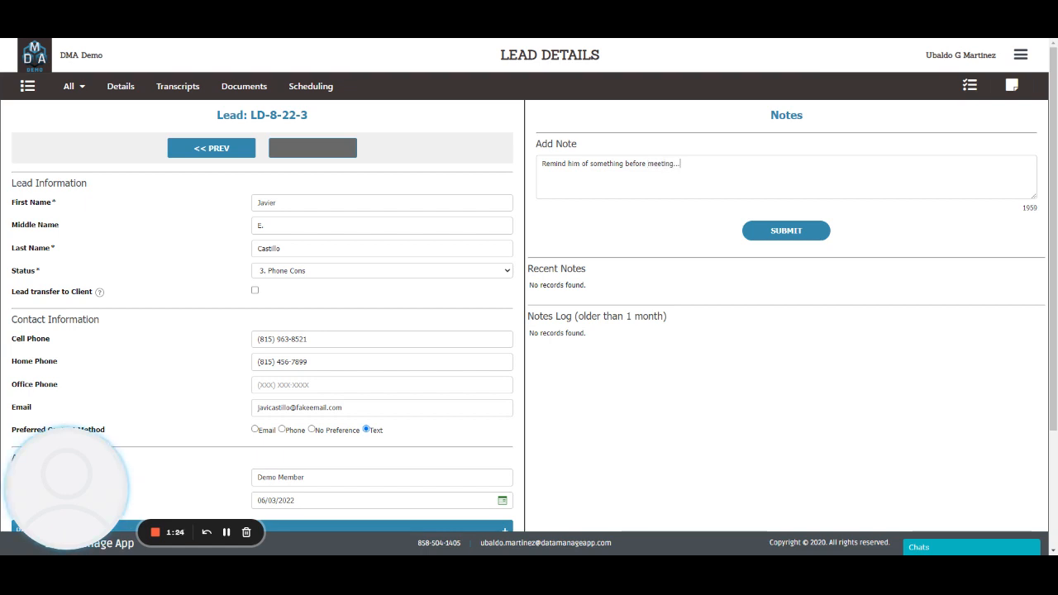
pyautogui.click(808, 236)
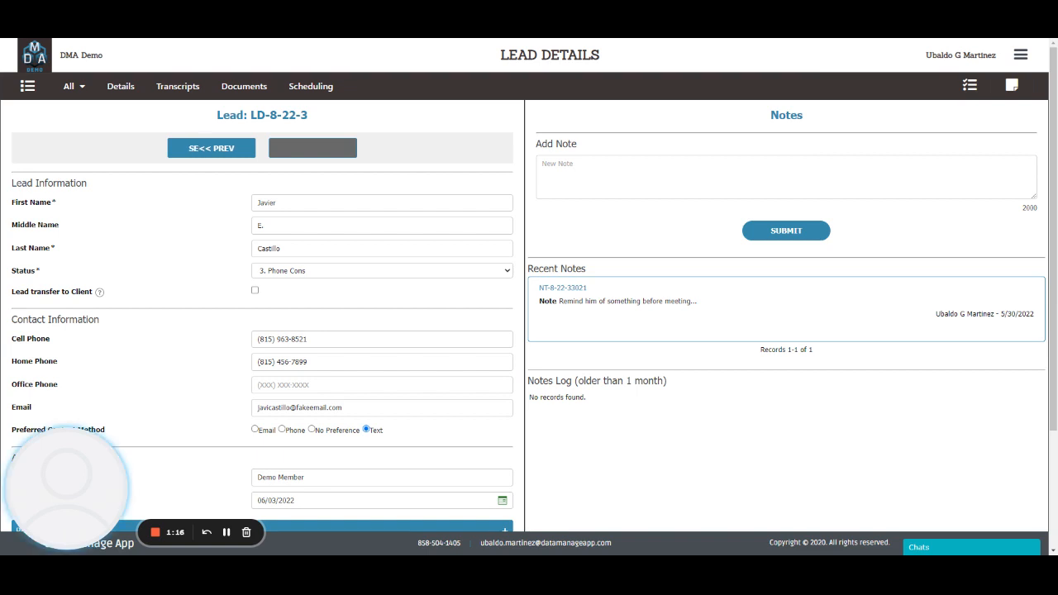
# Submit another note on the lead reading "Second note test..."
pyautogui.write('Sec')
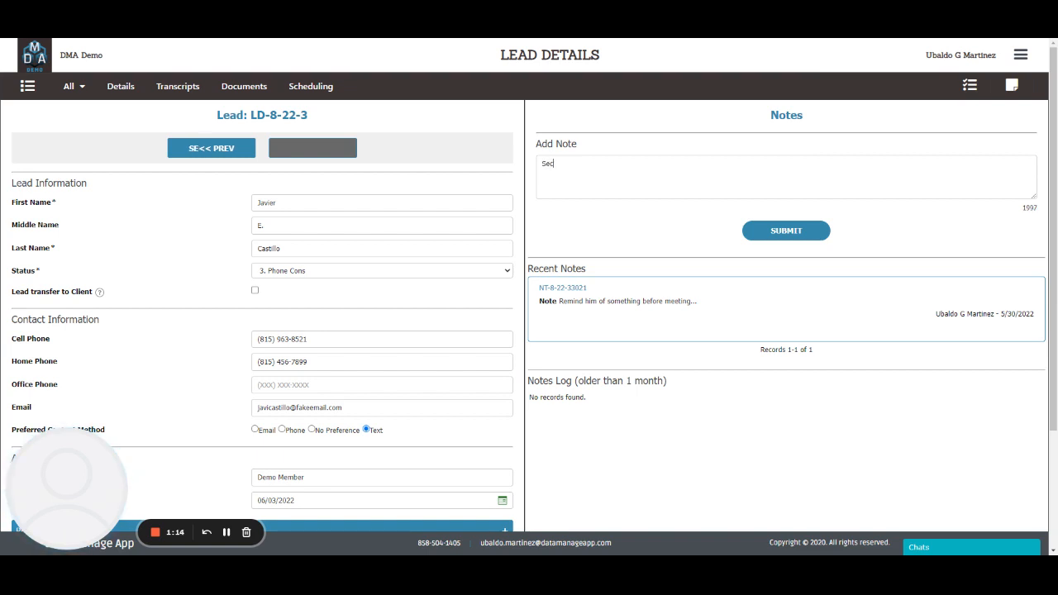
pyautogui.write('ond note test...')
pyautogui.click(801, 234)
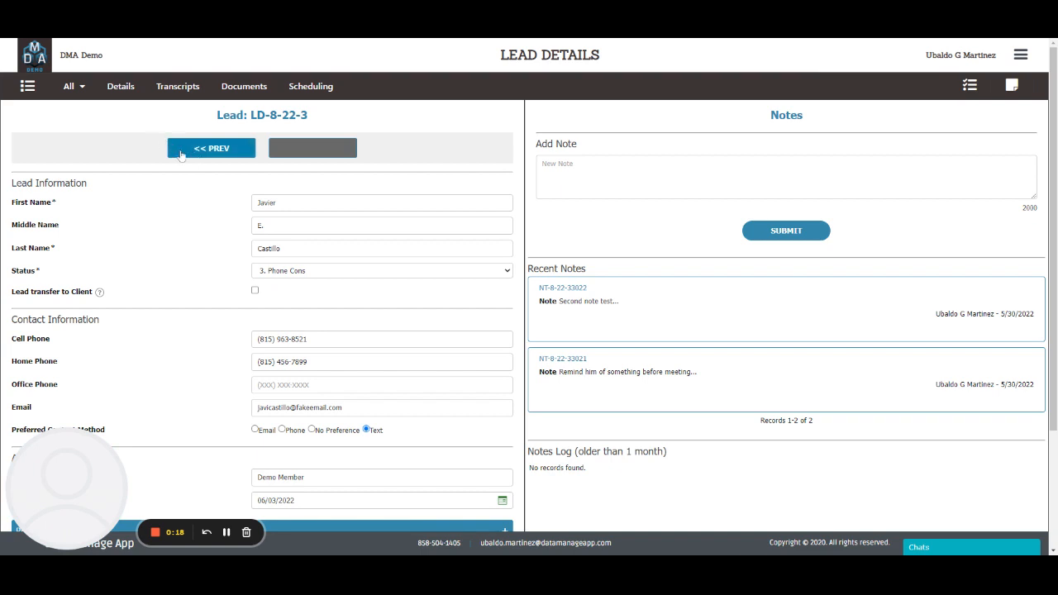
# Return to the list of all leads and inspect the Phone Cons slice of the status chart
pyautogui.click(82, 89)
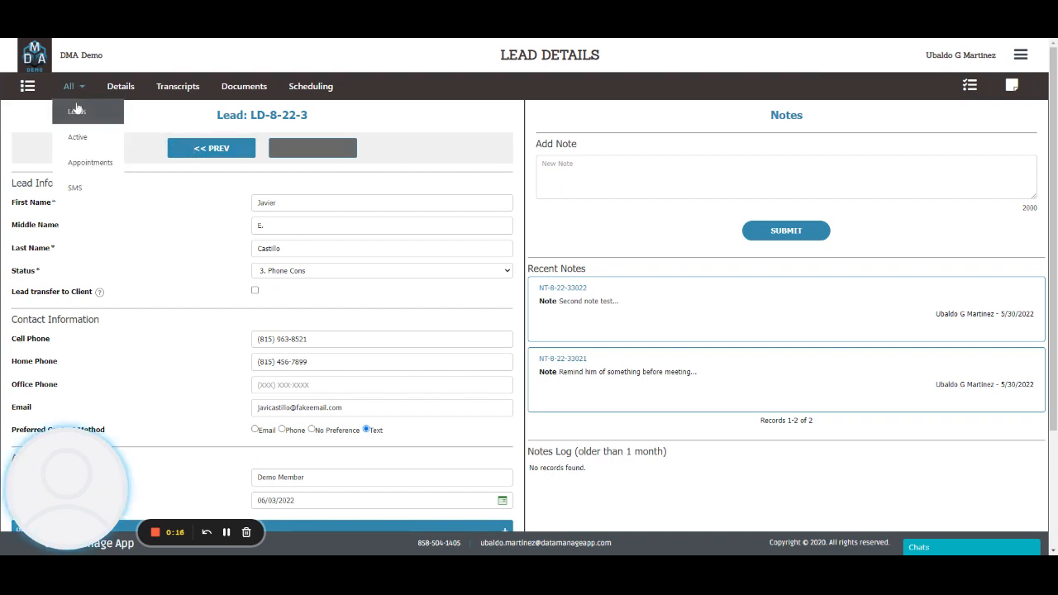
pyautogui.click(77, 108)
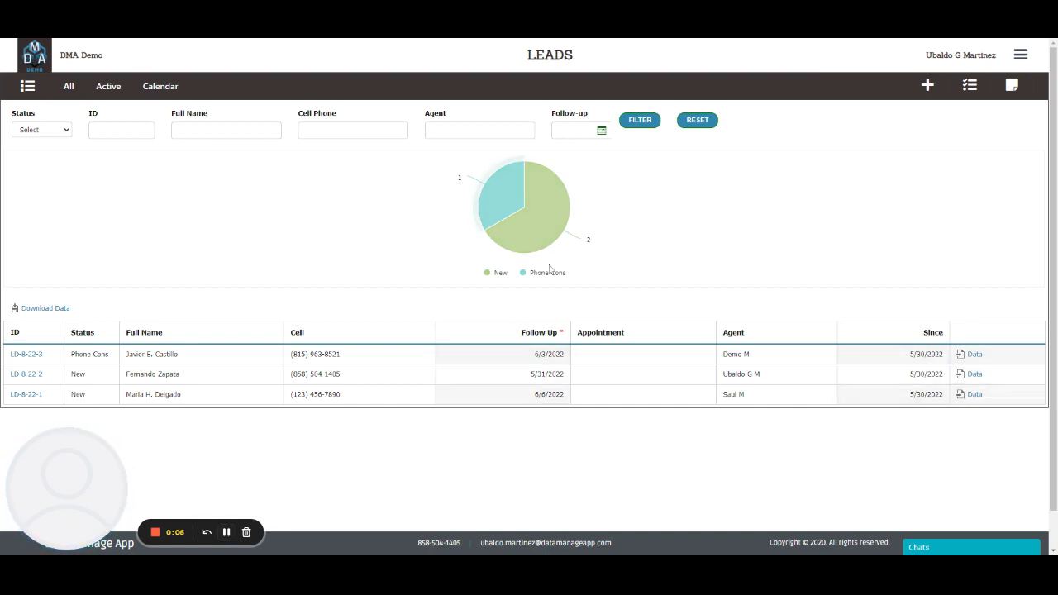
pyautogui.moveTo(508, 211)
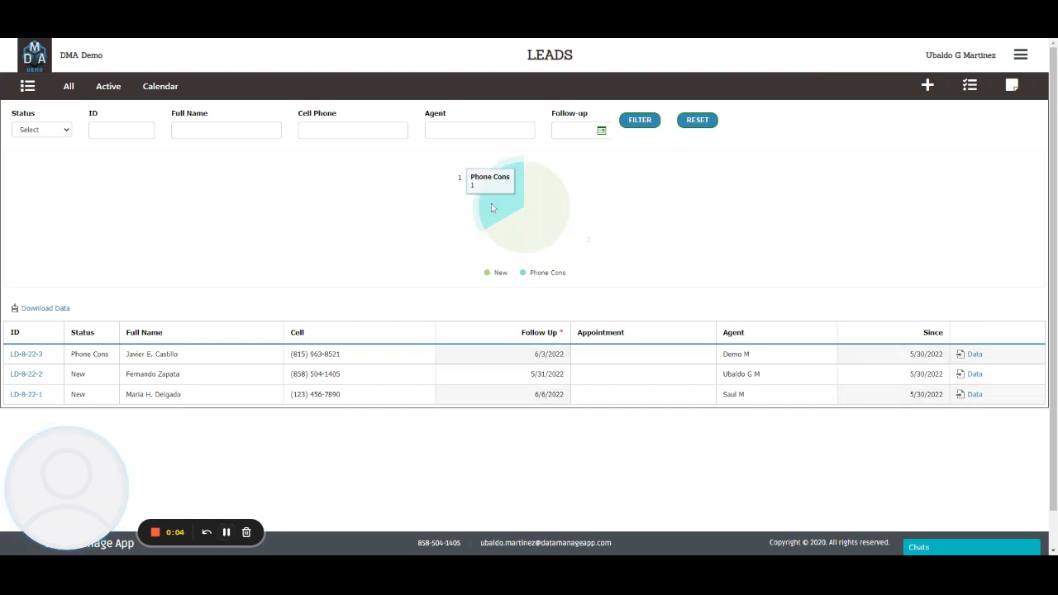